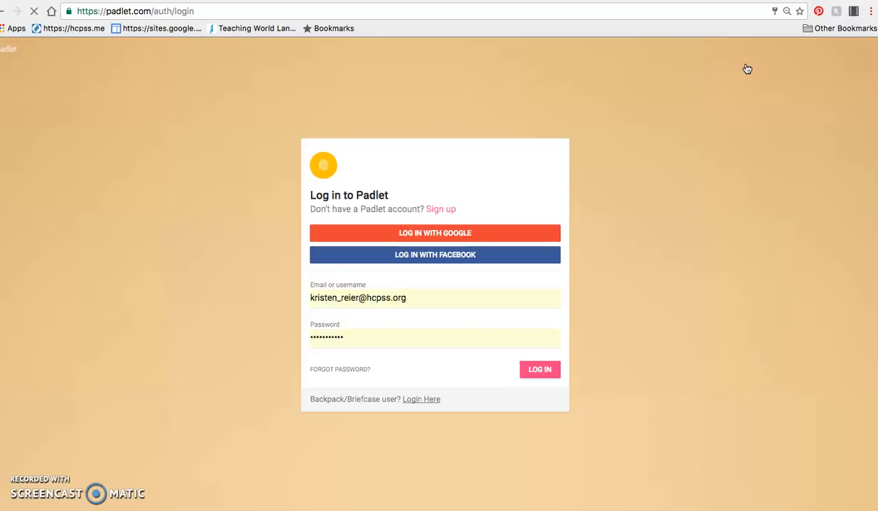
Log in to Padlet with the prefilled credentials and skip the onboarding tour and premium upgrade offer.
click(543, 372)
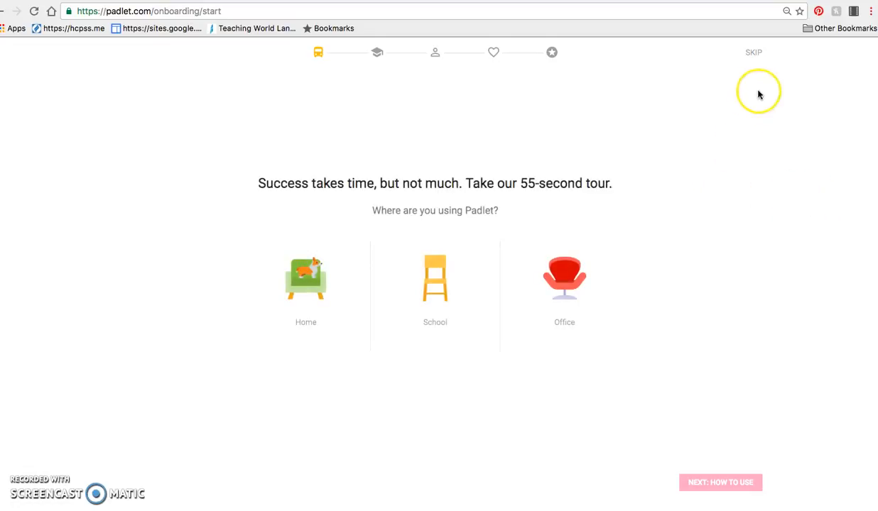
click(754, 54)
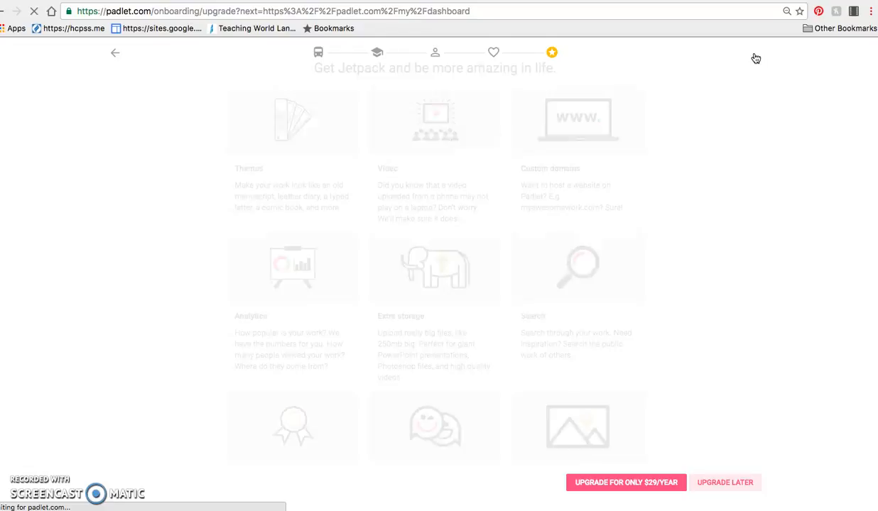
click(720, 484)
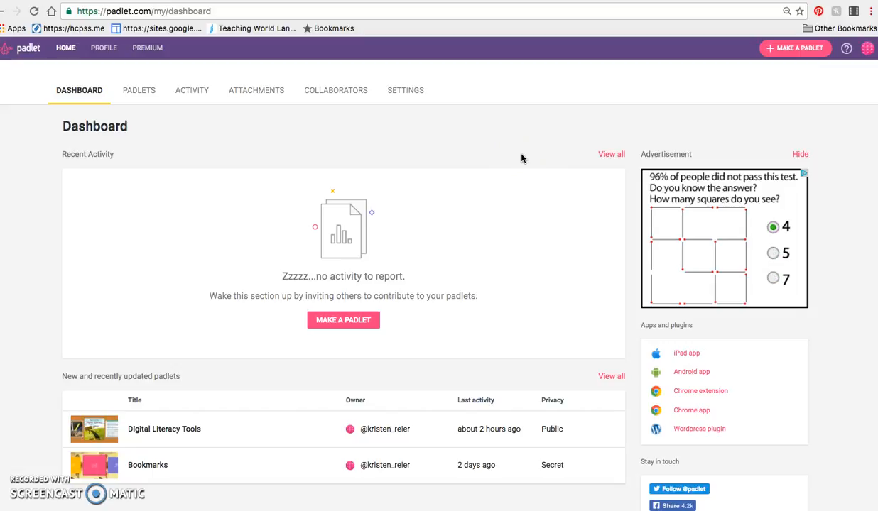
Create a new padlet from the dashboard.
click(501, 165)
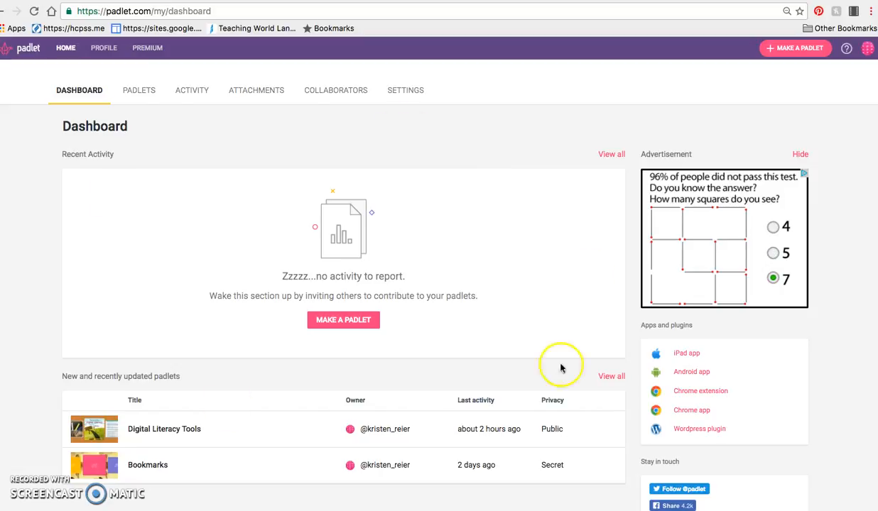
click(349, 324)
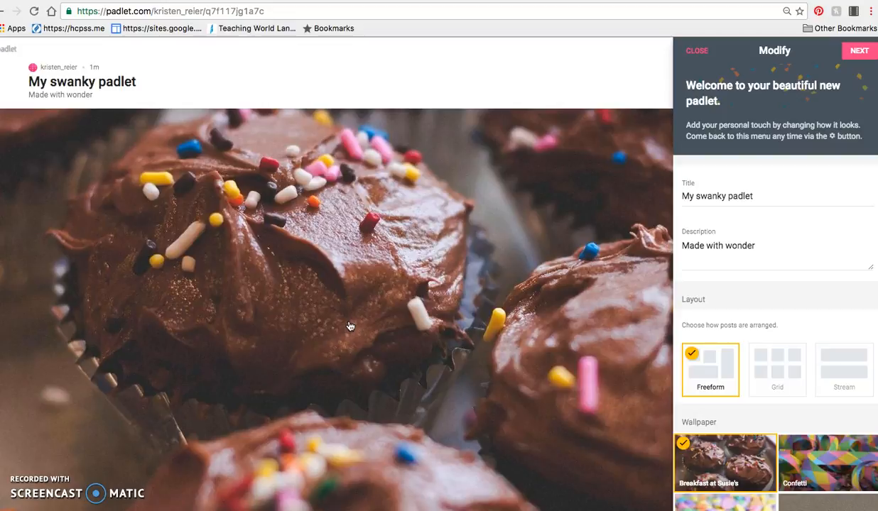
click(417, 312)
Set the padlet's title to "Amour" and its description to "Idées de l'amour".
click(755, 196)
drag(755, 196, 666, 194)
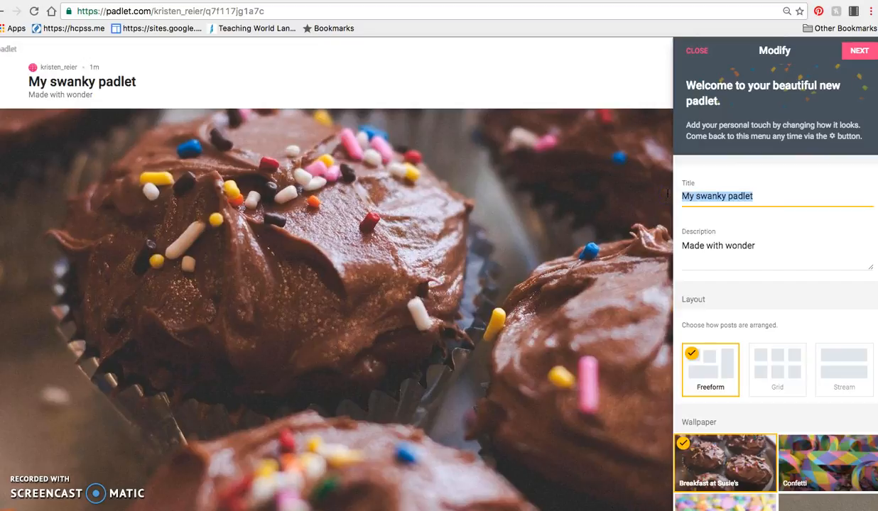
text(Amour)
click(703, 249)
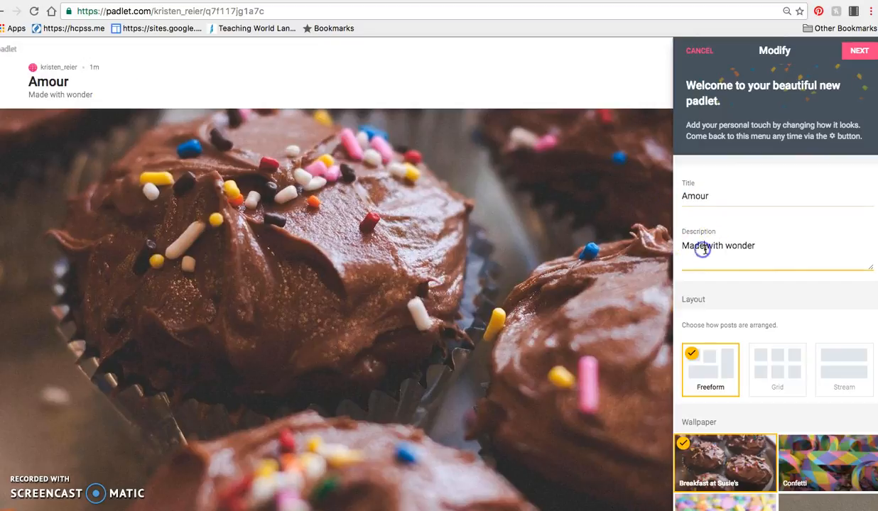
drag(759, 246, 645, 242)
text(Idées de l'amour)
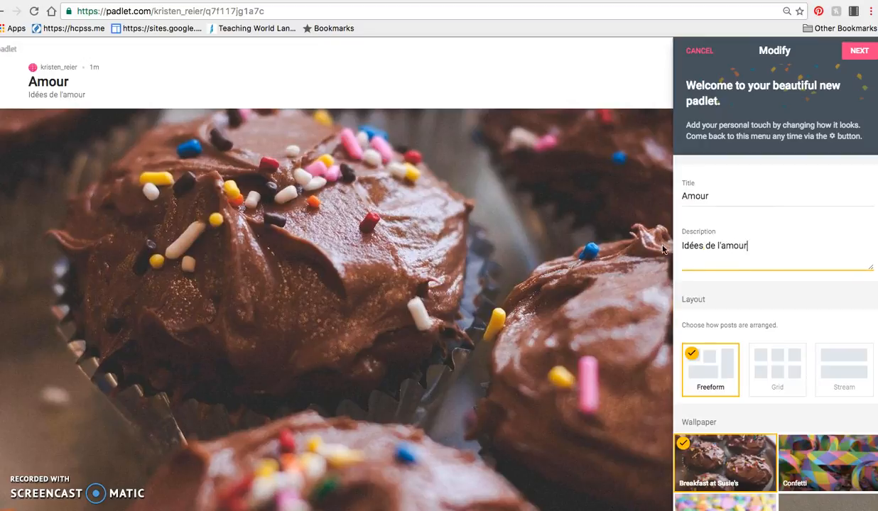
Change the padlet's wallpaper to the candy hearts image "A Little Less Conversation".
scroll(789, 313, down, 3)
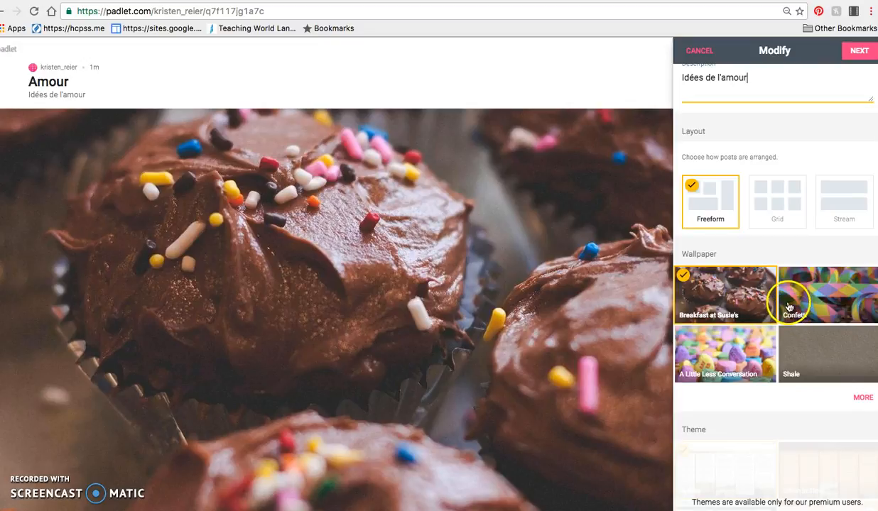
scroll(789, 306, down, 1)
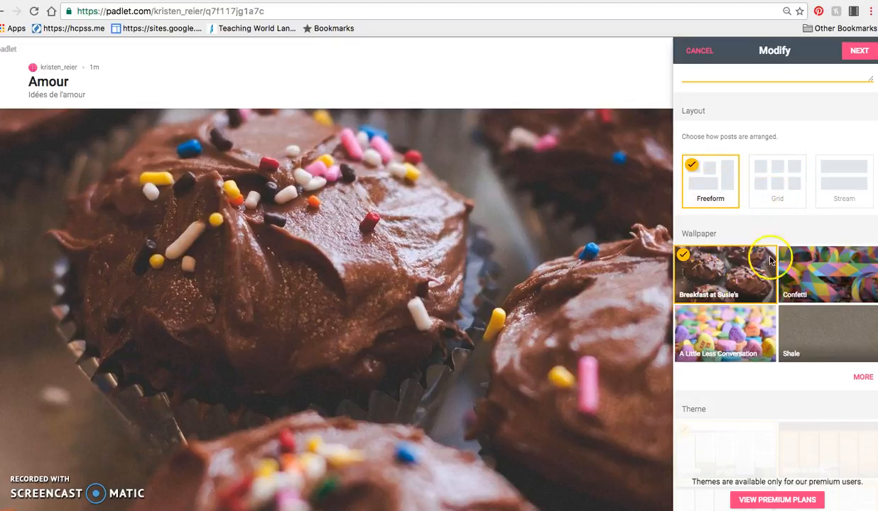
click(722, 348)
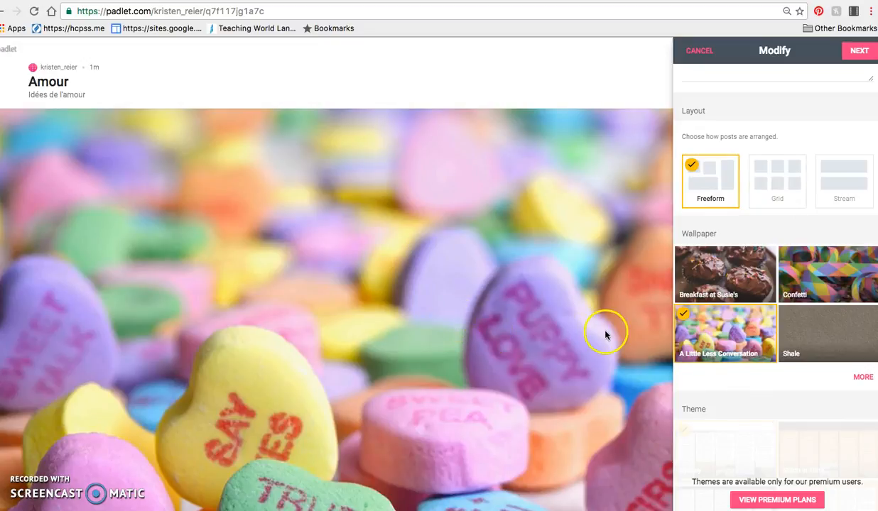
Choose the single red heart from the full icon gallery as the padlet's icon and return to its settings.
scroll(803, 363, down, 7)
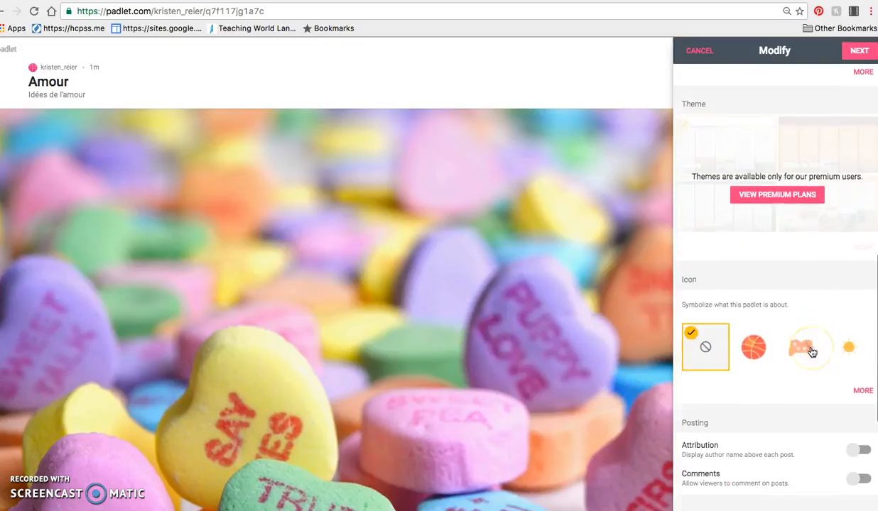
click(858, 217)
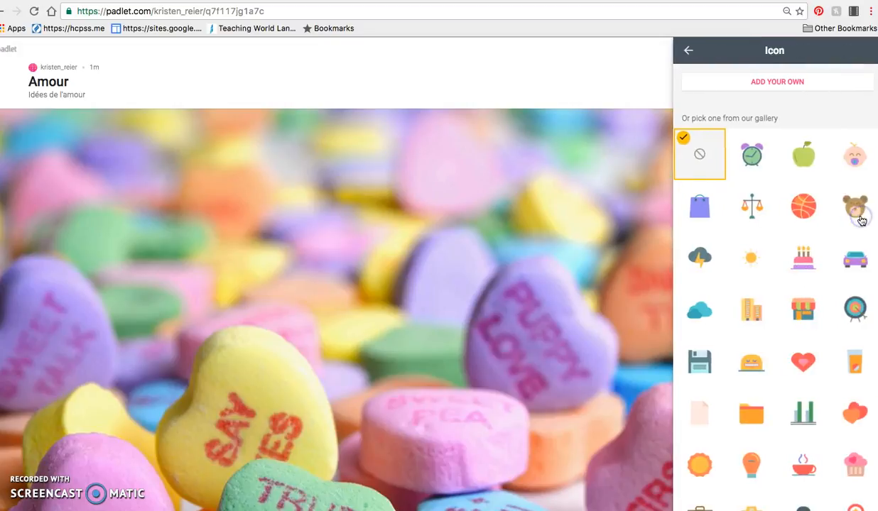
click(804, 363)
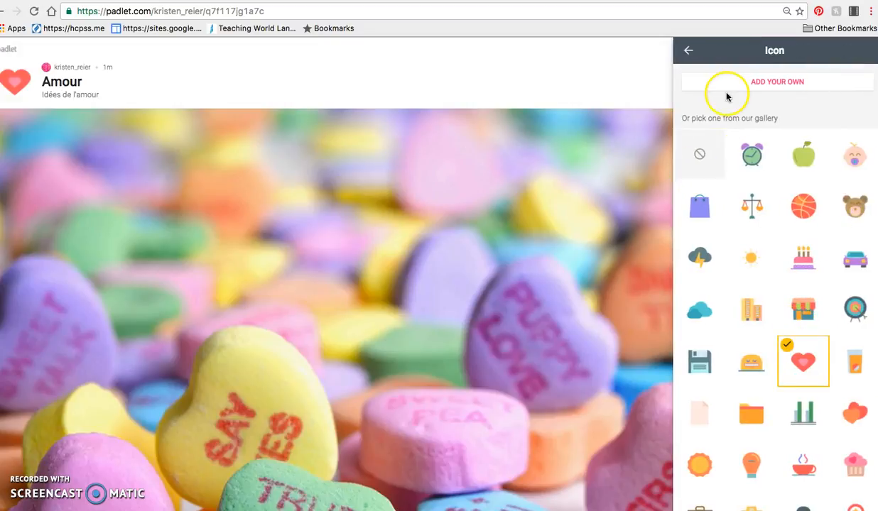
click(688, 51)
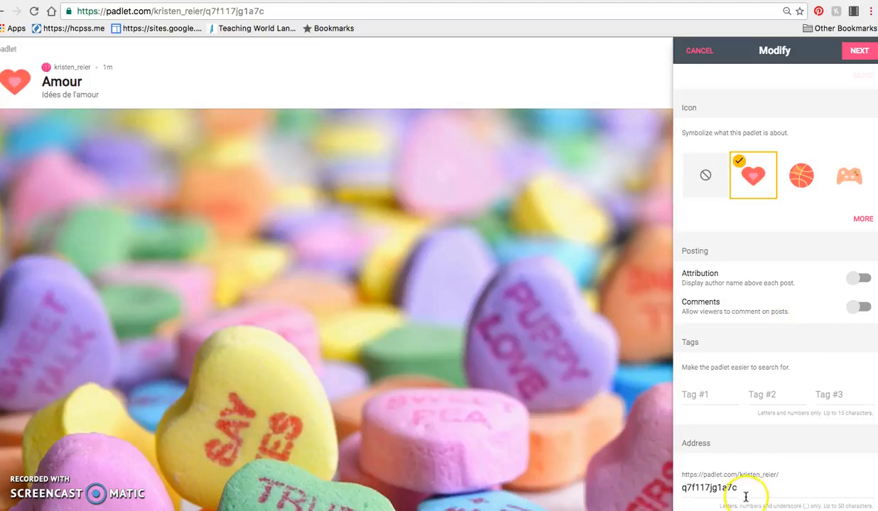
Replace the ending of the padlet's web address with "ideesdelamour" and continue to the People & Privacy settings.
drag(746, 490, 654, 488)
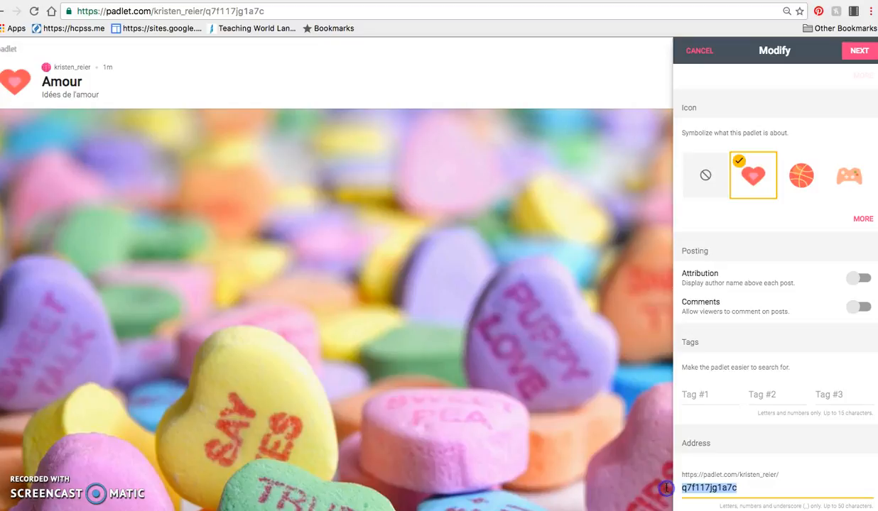
key(BackSpace)
text(idé)
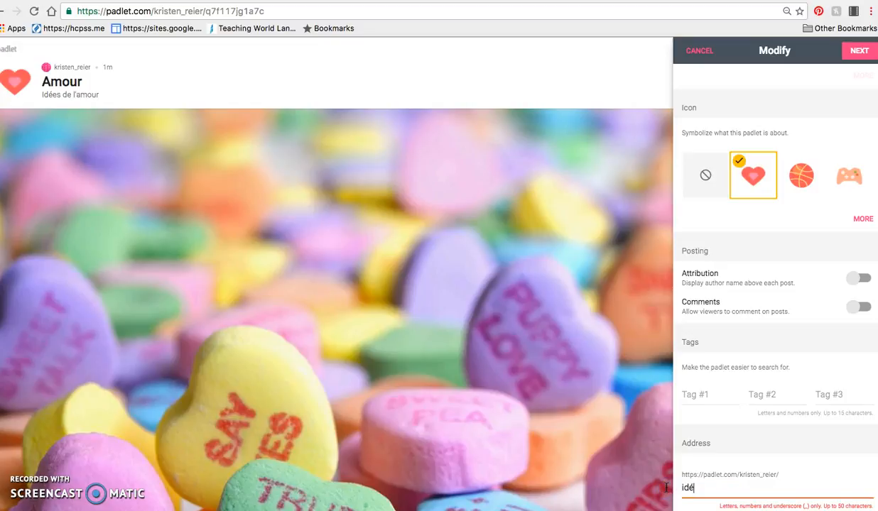
key(BackSpace)
text(esdelamour)
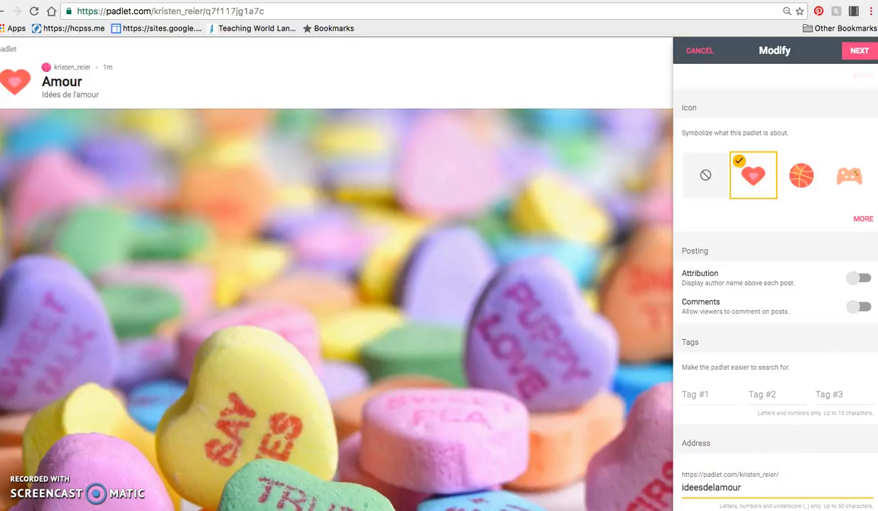
click(859, 49)
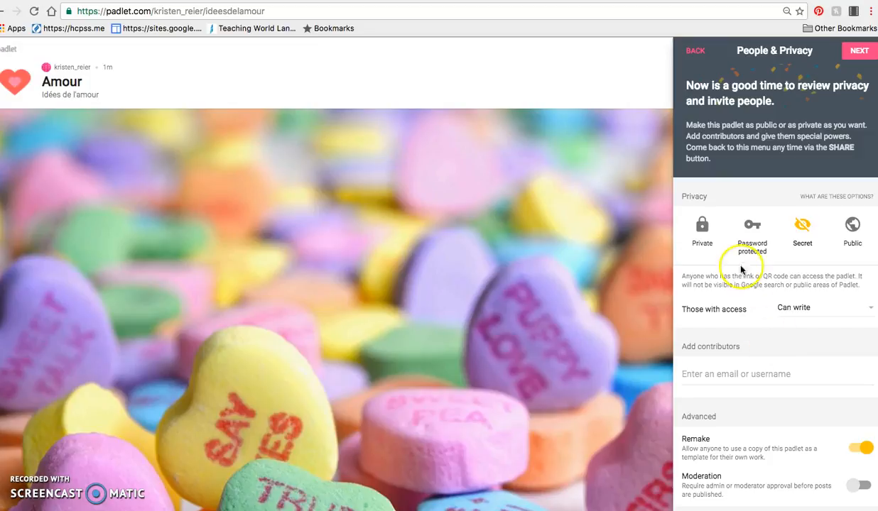
Try the Private and Password protected privacy options for the padlet.
click(699, 227)
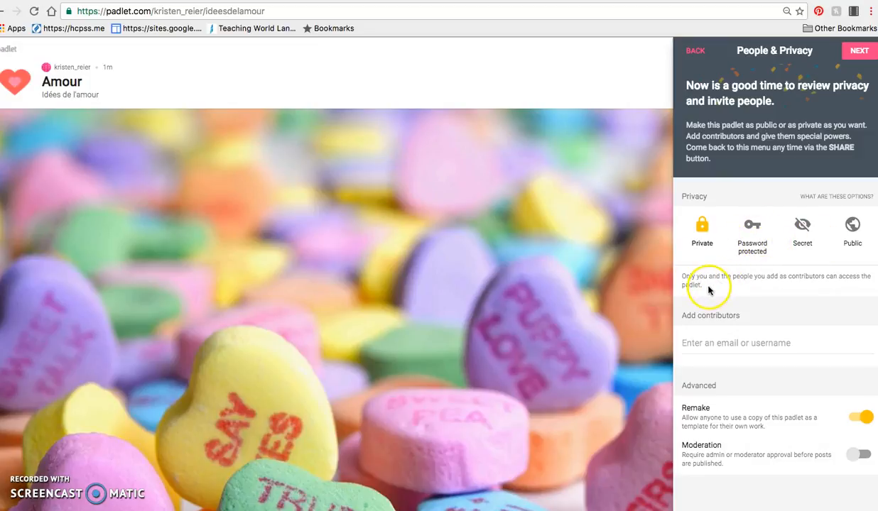
click(752, 231)
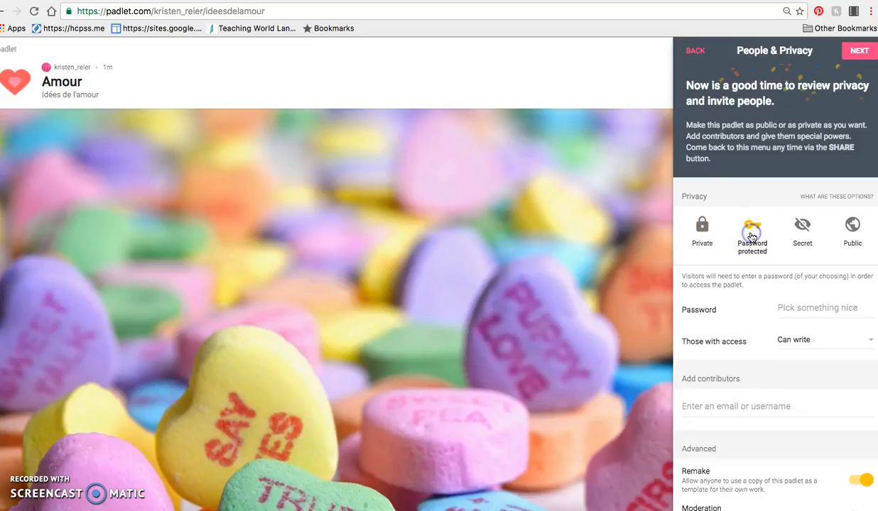
click(799, 313)
click(798, 333)
Set the padlet's privacy to Public and finish the setup to start posting.
click(854, 229)
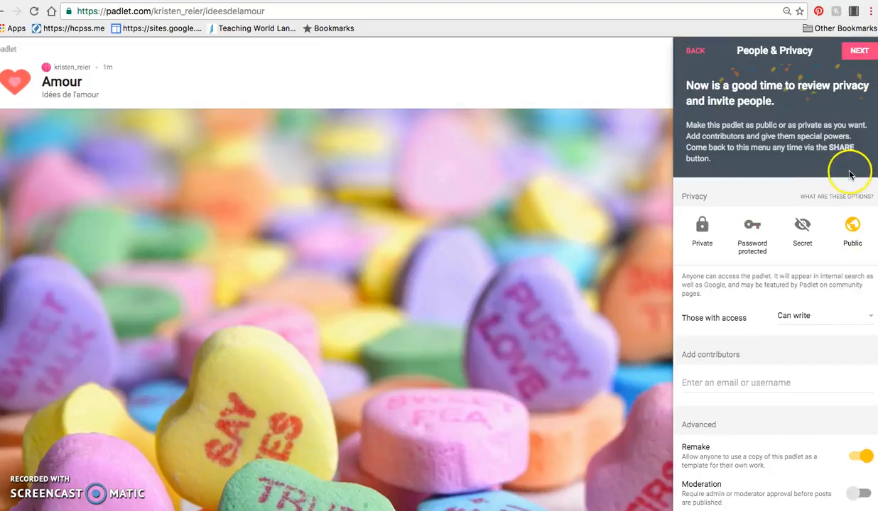
click(853, 52)
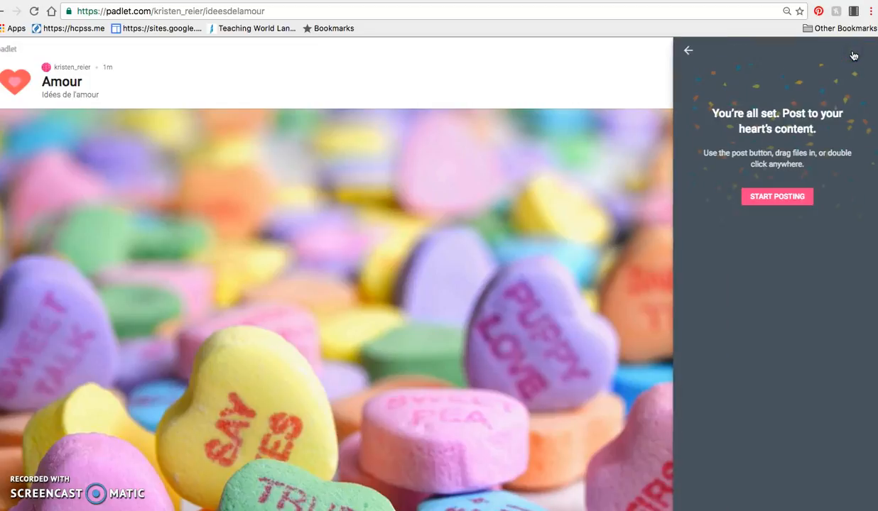
click(781, 199)
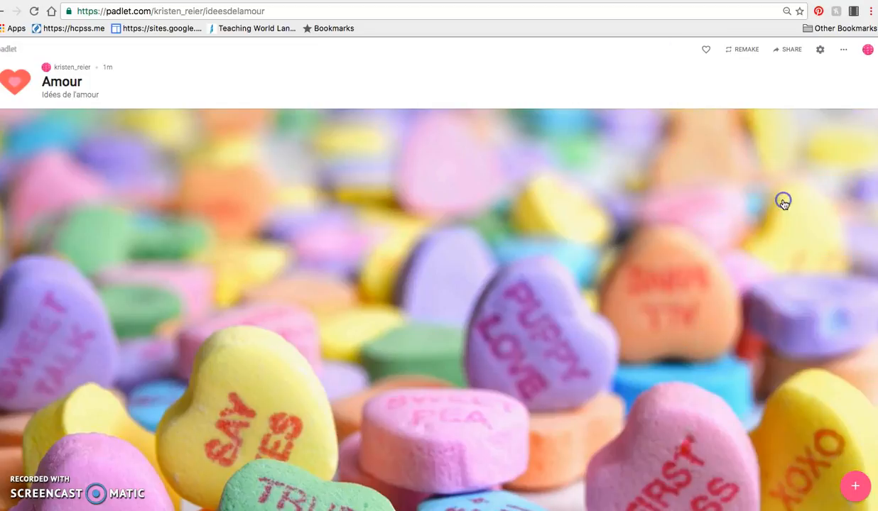
Add a blank post to the wall and move it up to just below the padlet's header.
double_click(122, 176)
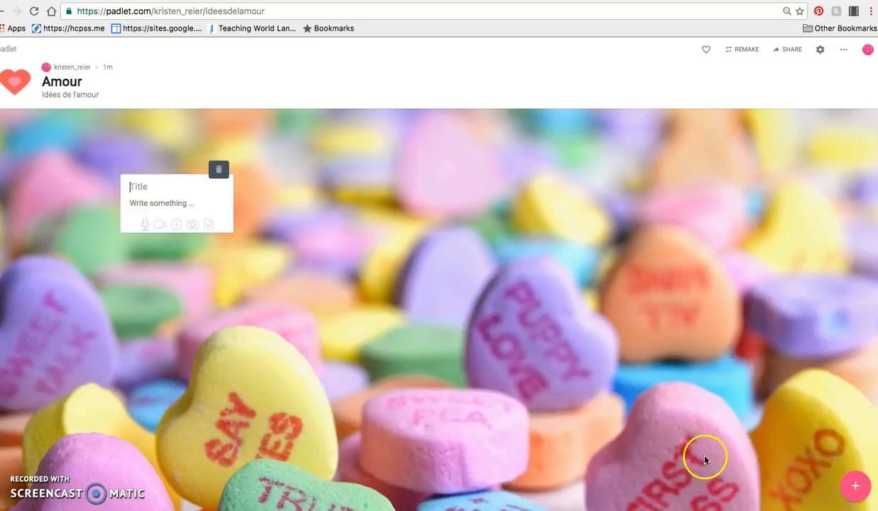
click(858, 495)
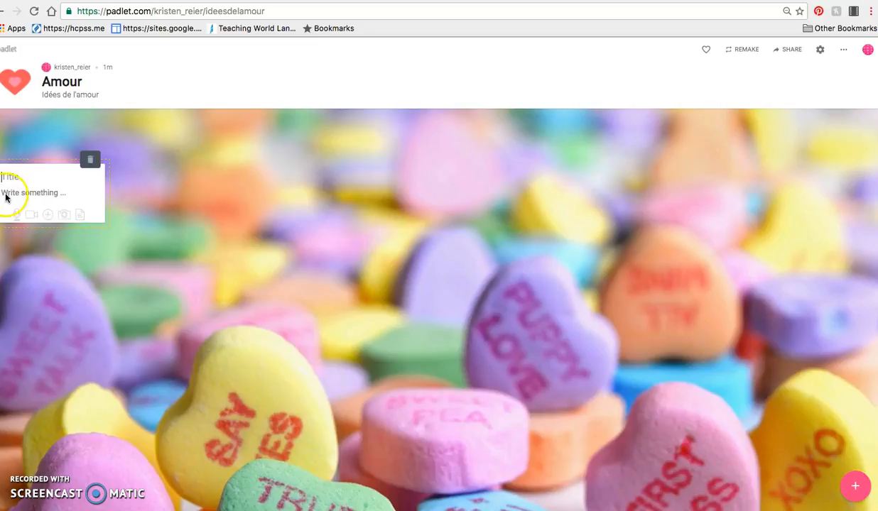
drag(29, 161, 72, 119)
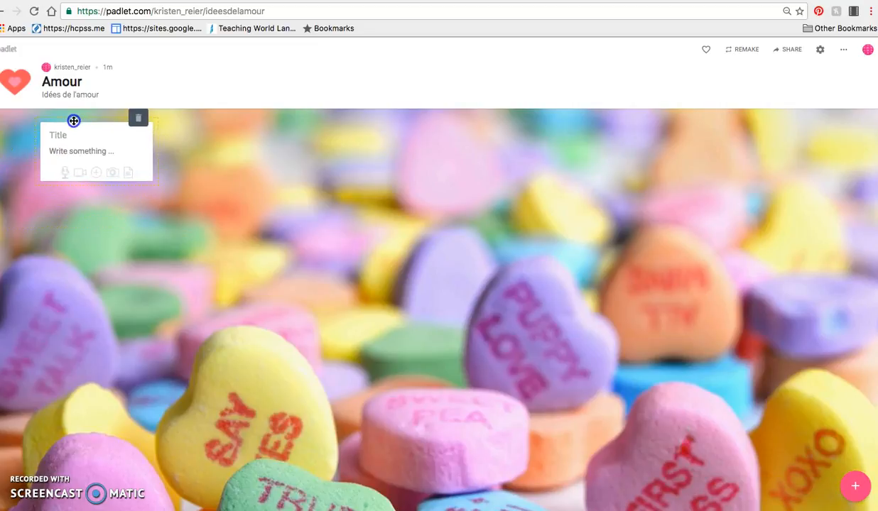
Enter "Citation" as the title of the new post.
click(62, 136)
click(86, 152)
click(69, 147)
text(Citation)
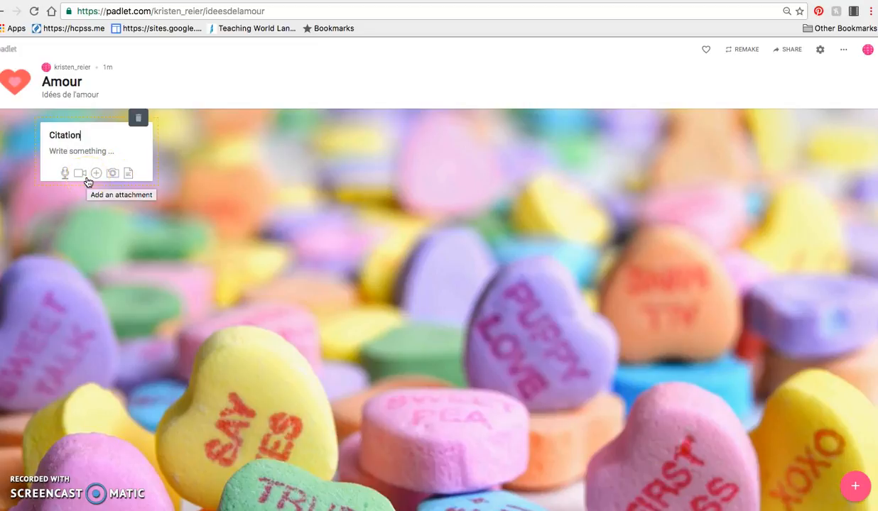
Attach the image "Screen Shot 2017-01-24 at 9.05.13 AM.png" from the citations folder to the Citation post.
click(117, 177)
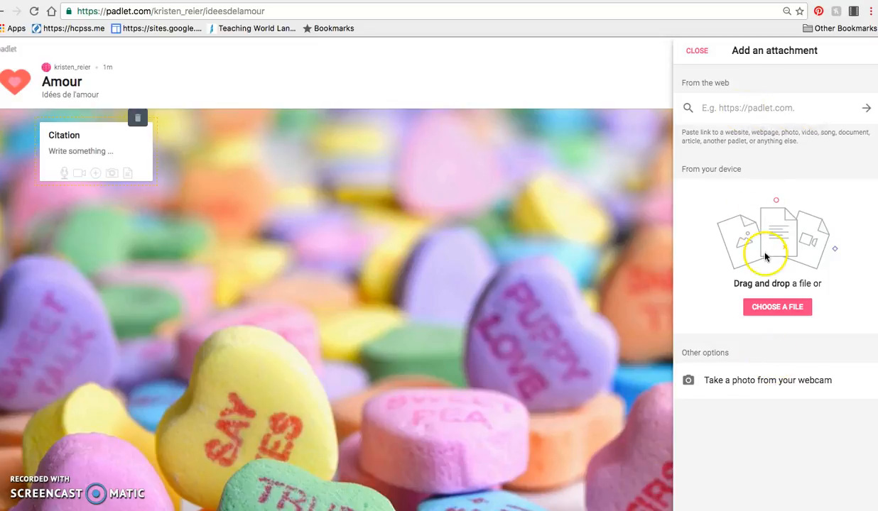
click(778, 308)
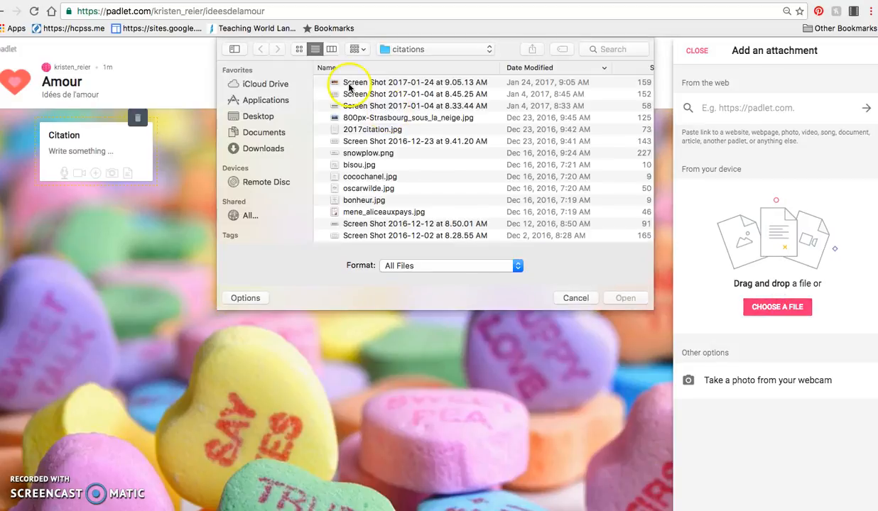
click(355, 83)
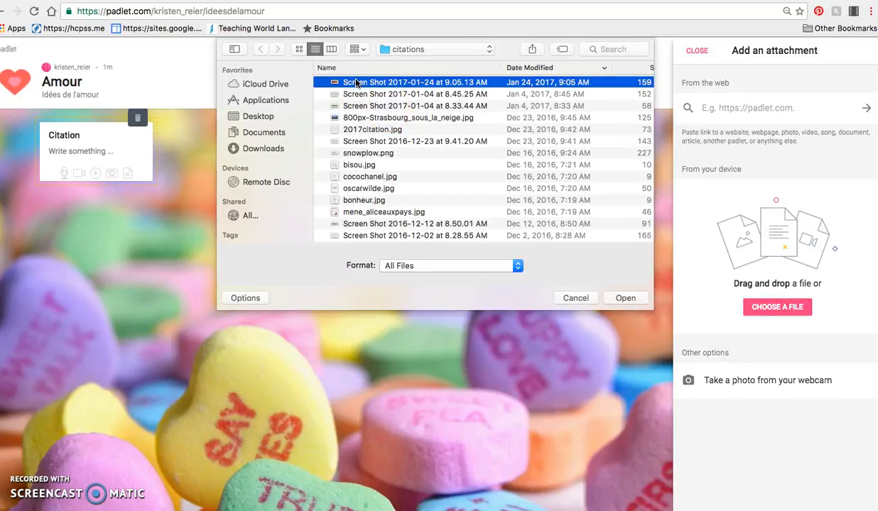
double_click(355, 82)
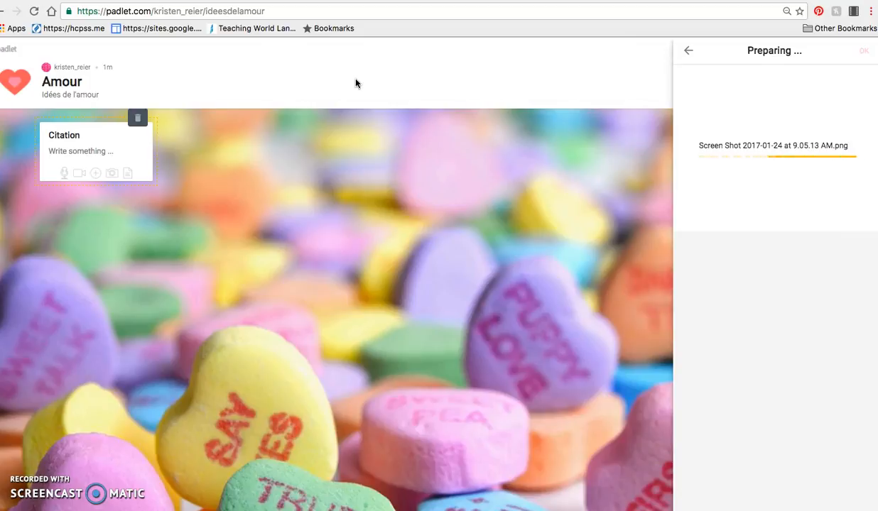
click(353, 162)
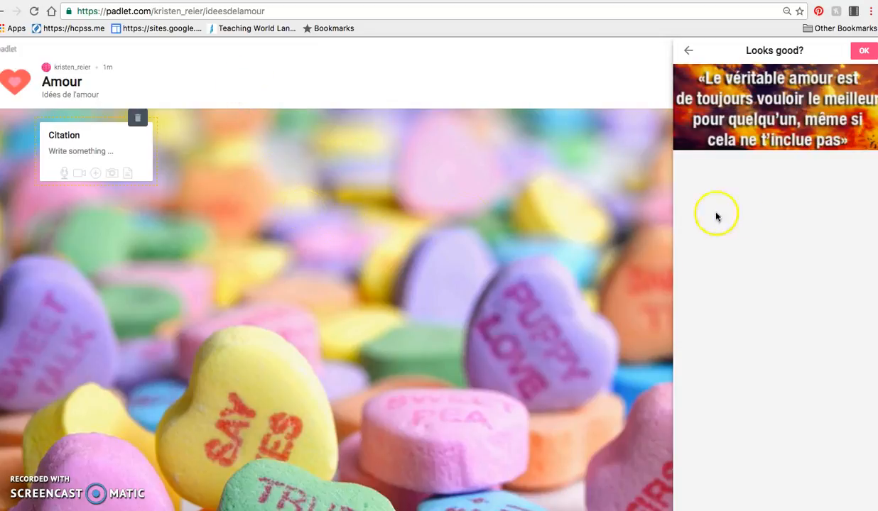
click(861, 51)
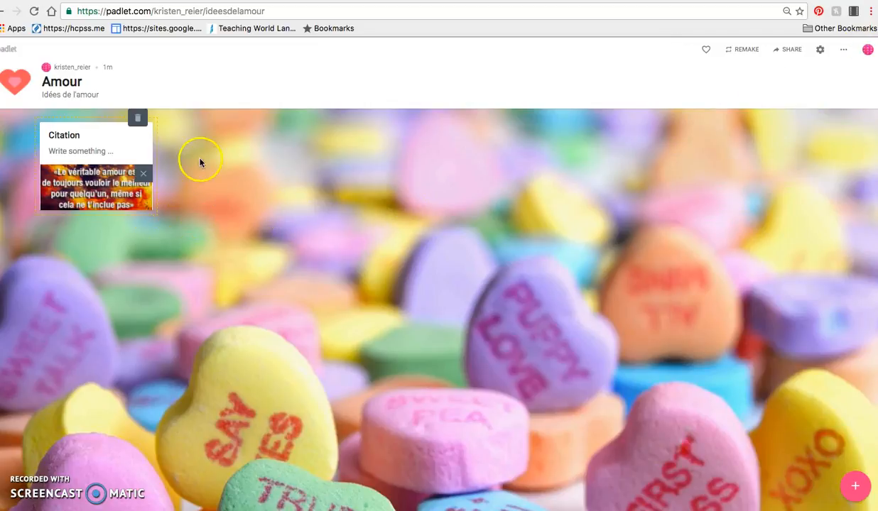
Finish editing the Citation post and enlarge it to nearly twice its width so the quote is readable.
click(256, 155)
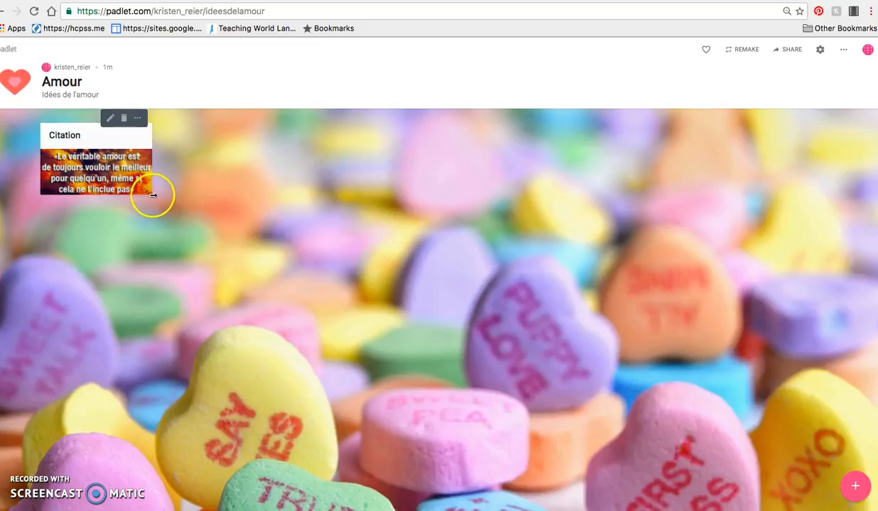
drag(150, 193, 247, 289)
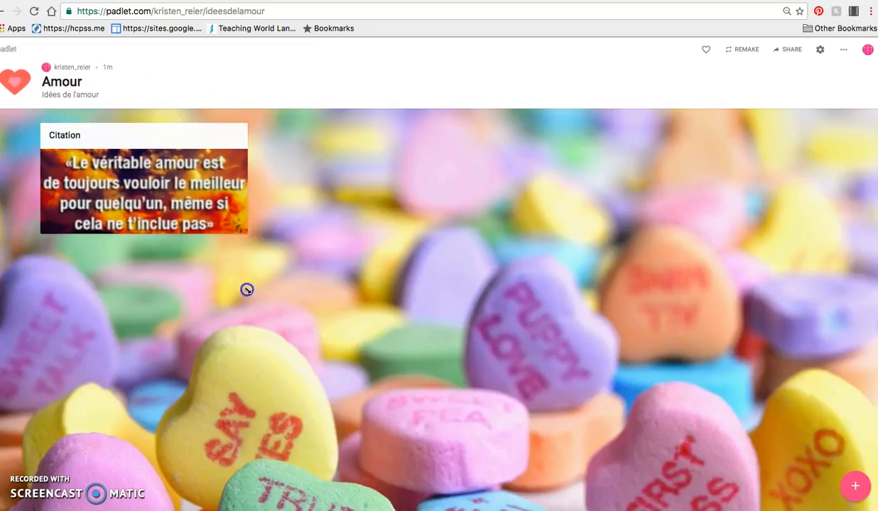
Add a second post beside the Citation post, level with it, and title it "Carl is Cooking".
double_click(411, 173)
drag(434, 170, 299, 129)
click(298, 137)
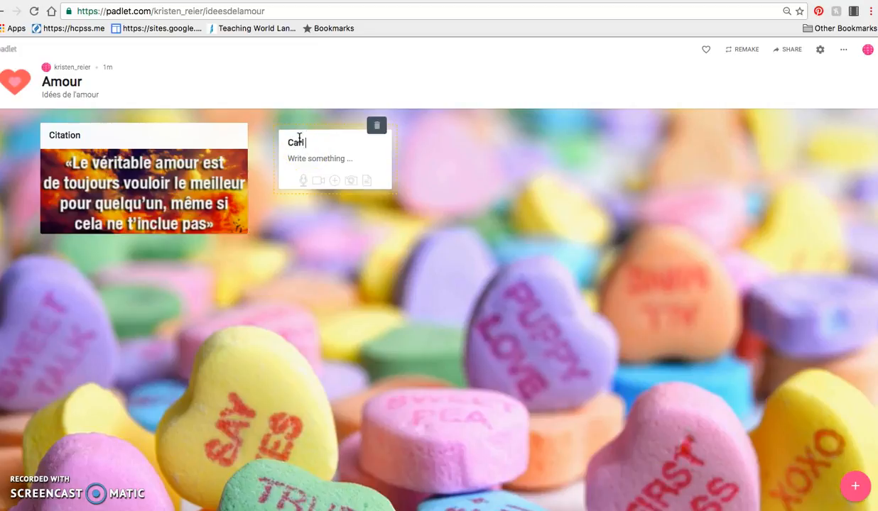
text(Carl is Cooking)
click(335, 157)
click(324, 187)
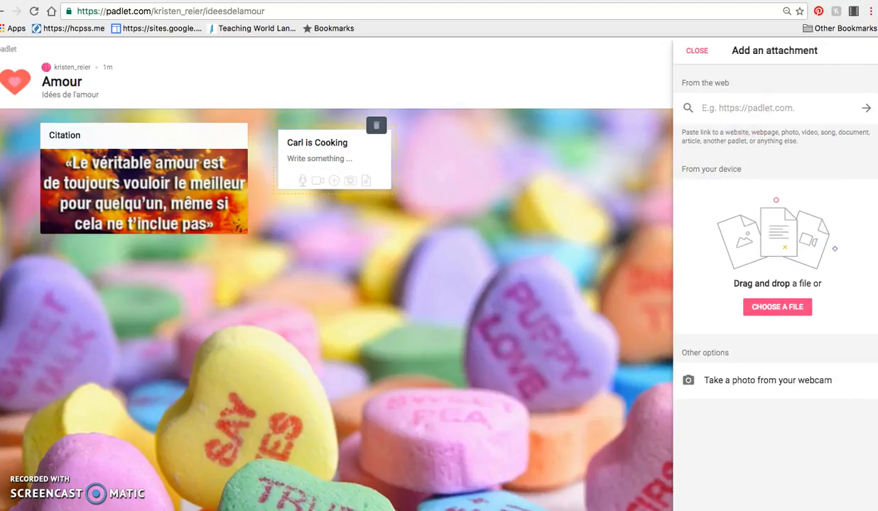
click(303, 1)
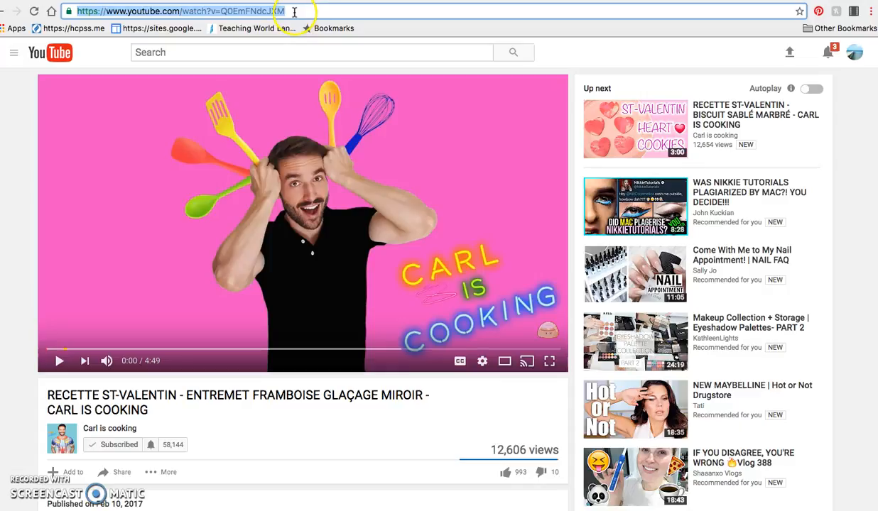
click(277, 1)
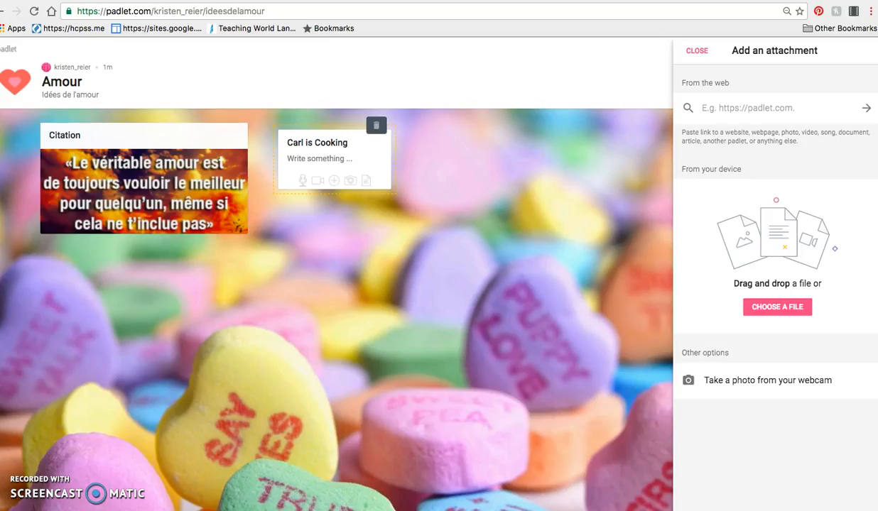
click(730, 109)
text(https://www.youtube.com/watch?v=Q0EmFNdcJXM)
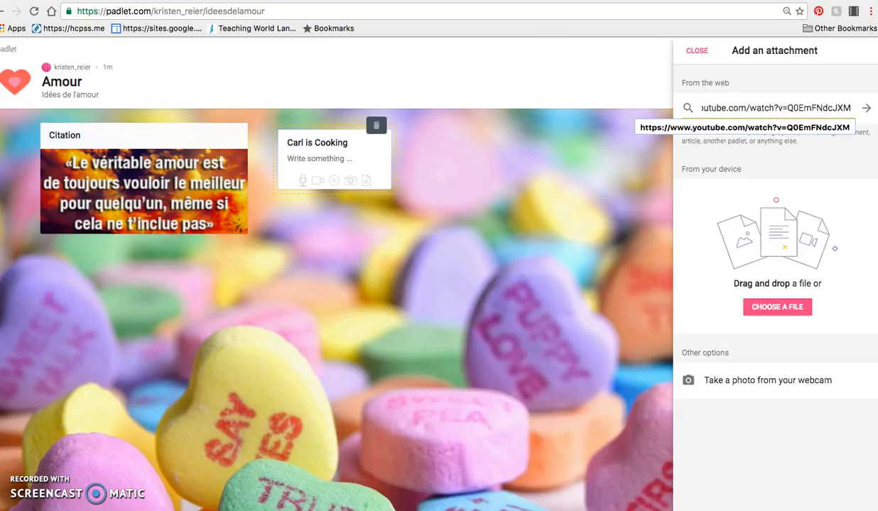
click(866, 108)
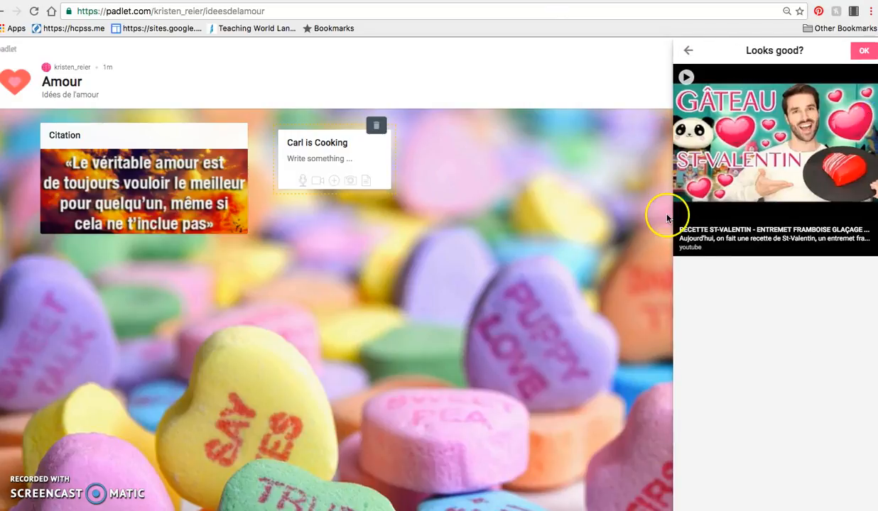
click(865, 50)
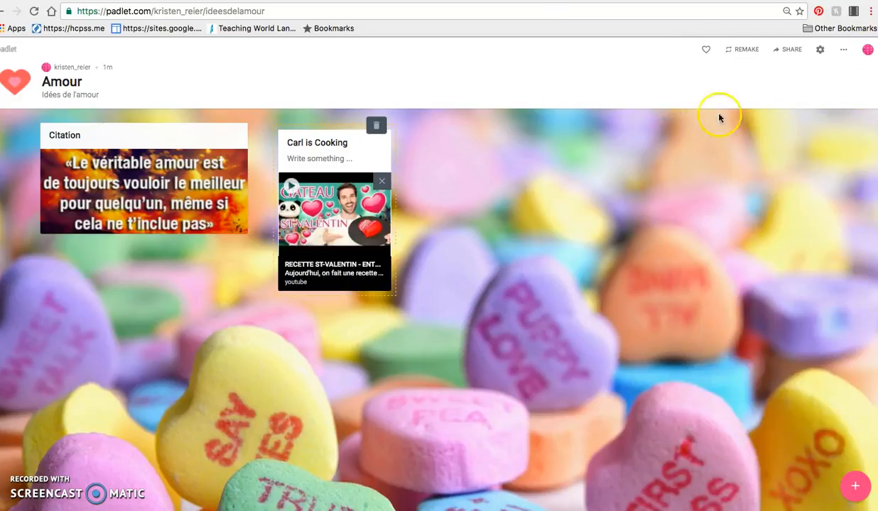
click(465, 274)
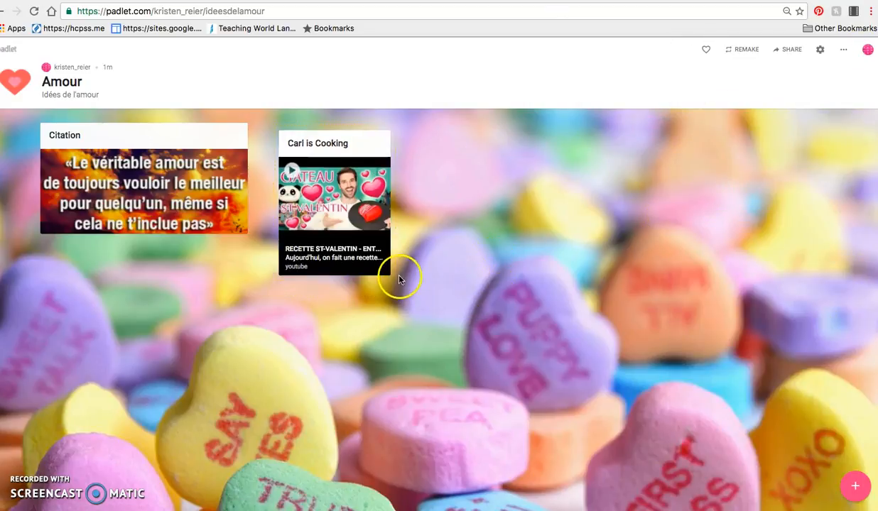
Widen the Carl is Cooking post to match the Citation post, and move the Citation post down slightly to align their tops.
drag(390, 272, 487, 253)
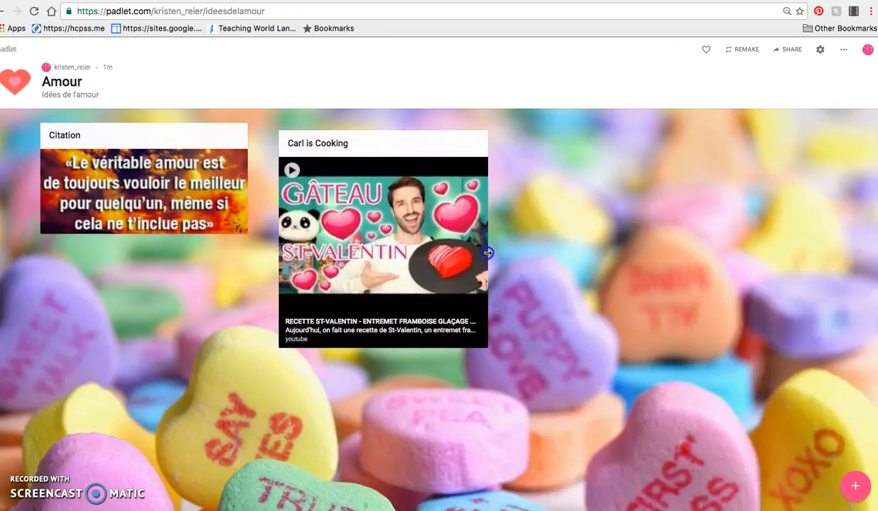
mouse_move(228, 130)
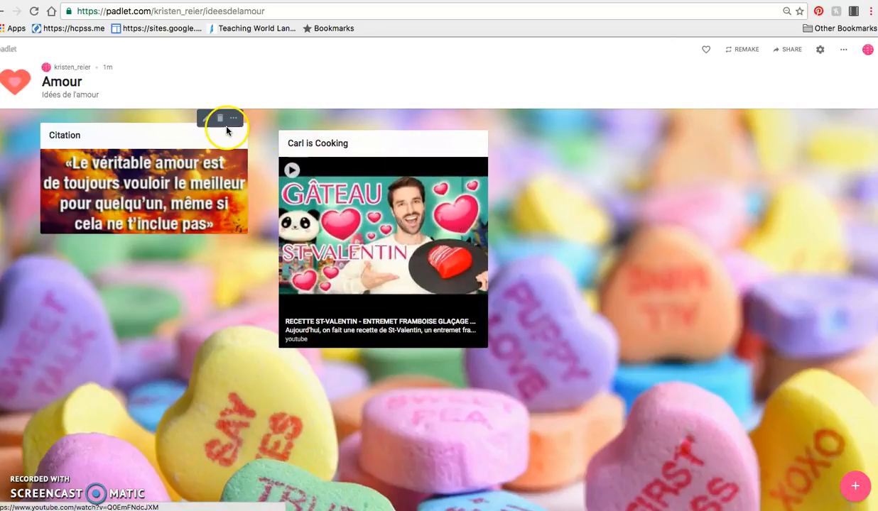
drag(217, 133, 217, 139)
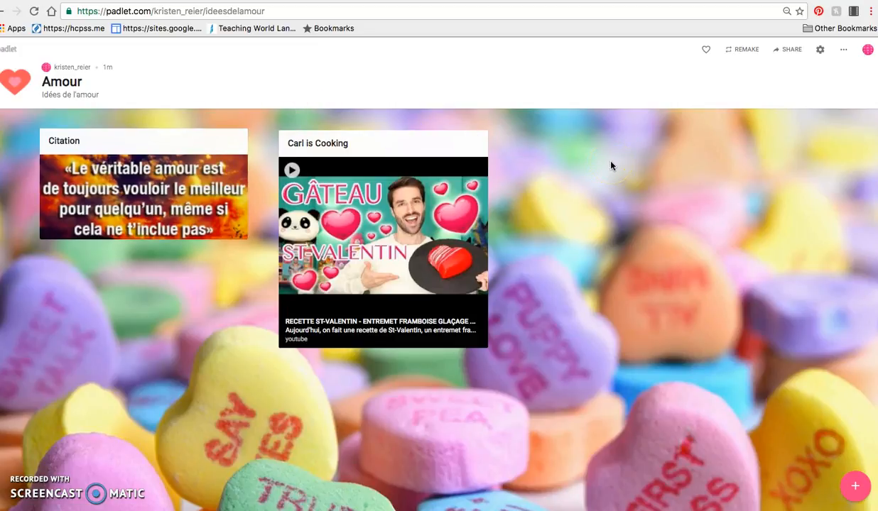
Play the embedded video in the Carl is Cooking post briefly, and pause it.
click(292, 172)
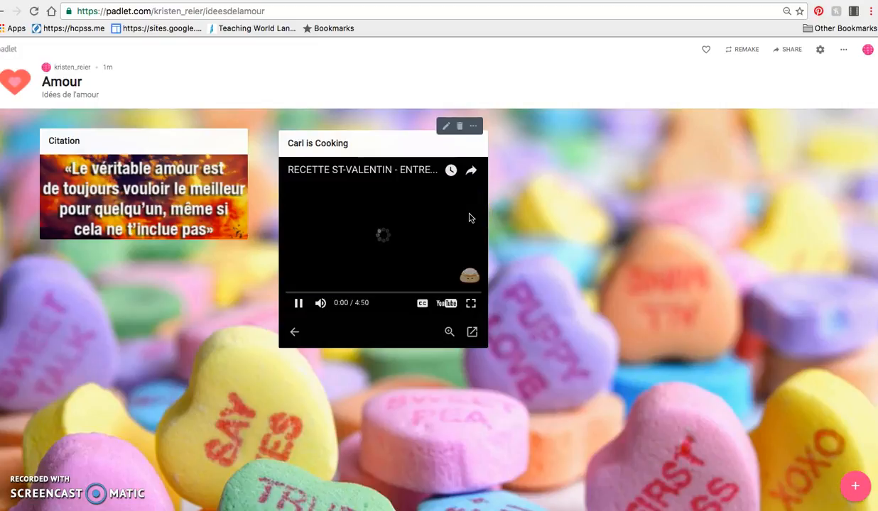
click(298, 310)
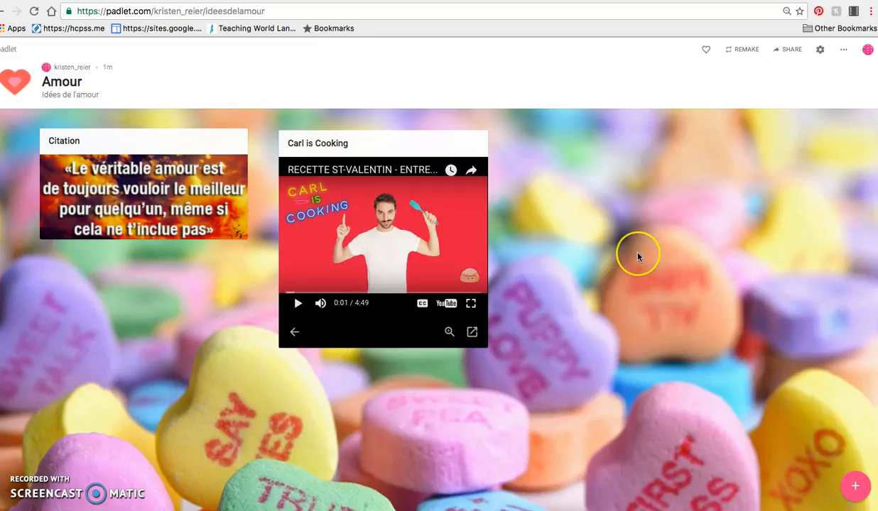
click(728, 264)
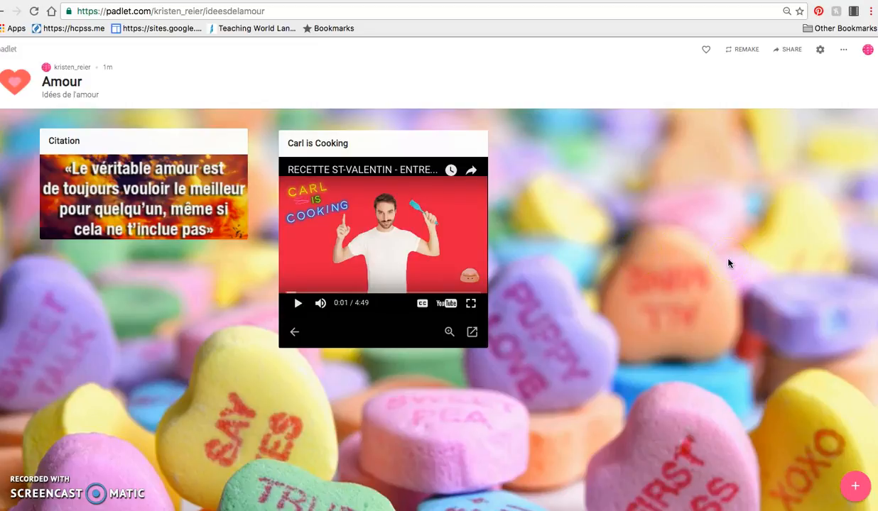